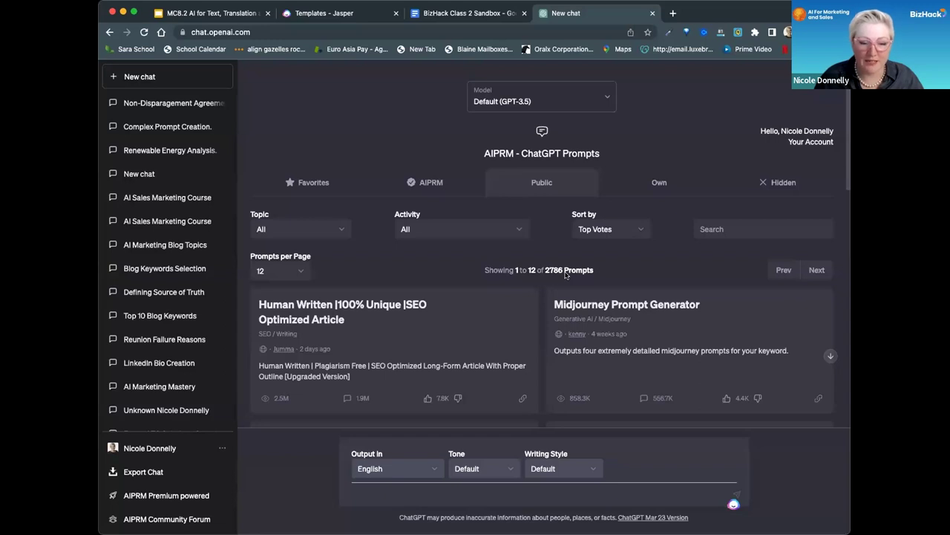
Start a new chat showing the AIPRM prompt library of 2786 prompts, sorted by Top Votes.
{"action": "left_click", "coordinate": [720, 228]}
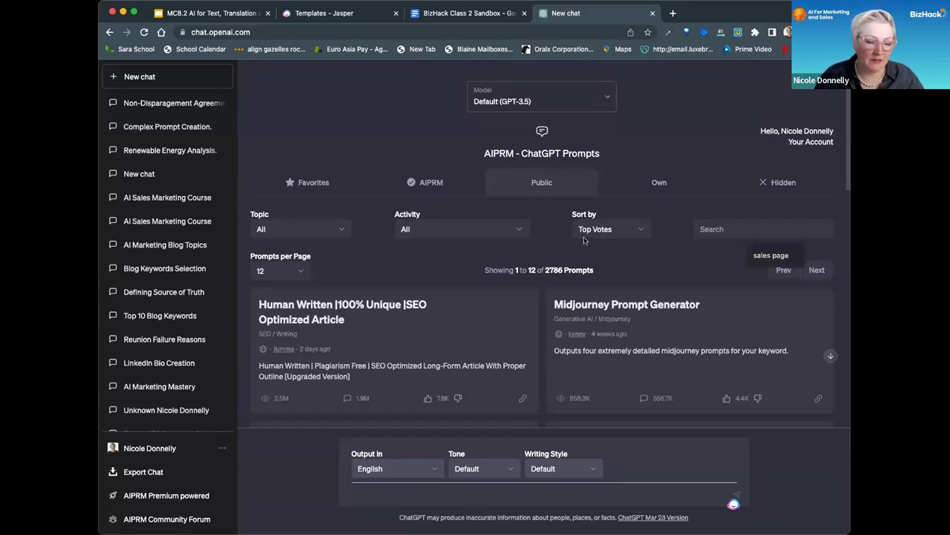
Switch the chat's model to GPT-4.
{"action": "left_click", "coordinate": [604, 102]}
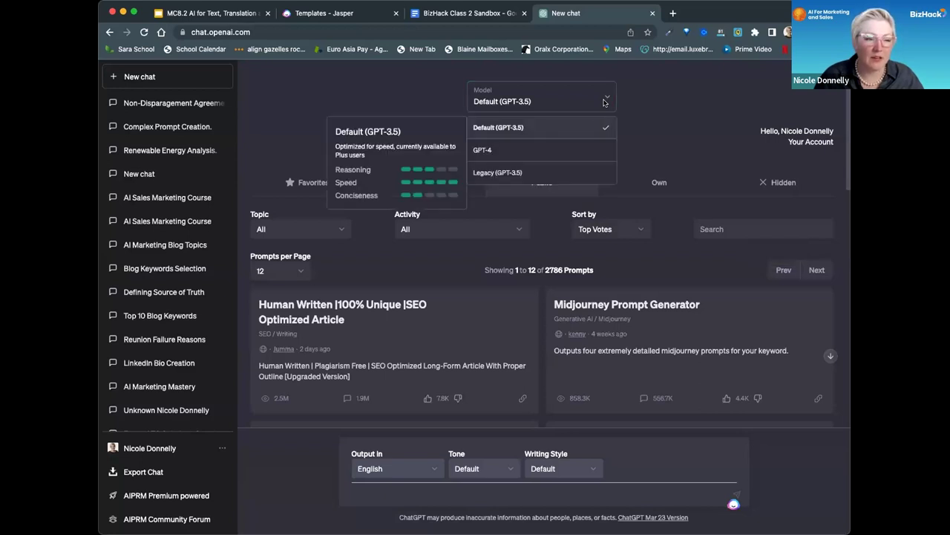
{"action": "left_click", "coordinate": [492, 150]}
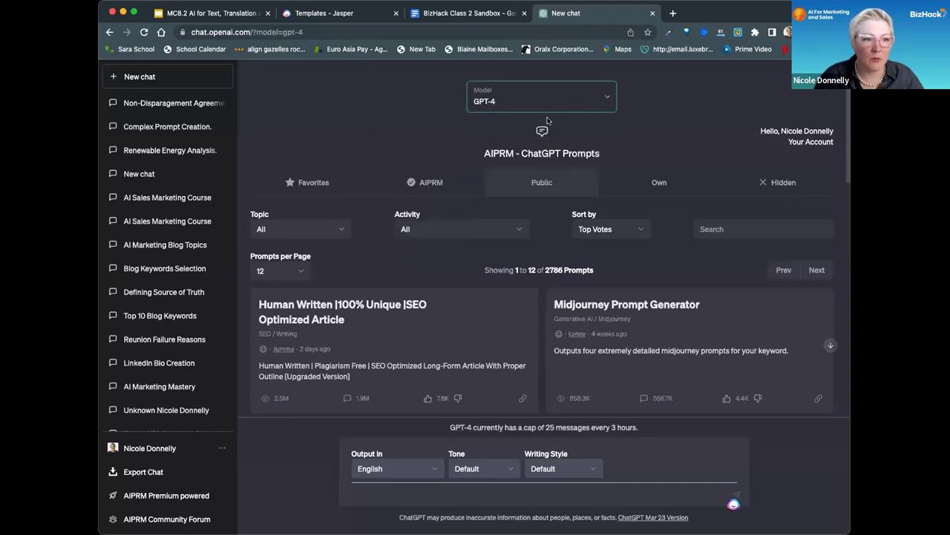
{"action": "scroll", "coordinate": [533, 139], "scroll_direction": "down", "scroll_amount": 3}
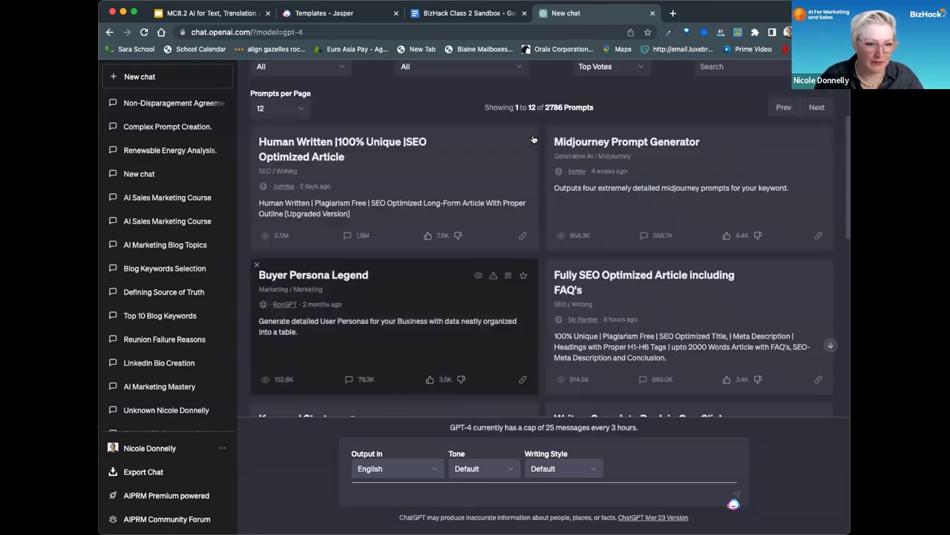
{"action": "scroll", "coordinate": [533, 140], "scroll_direction": "up", "scroll_amount": 3}
Keep the prompt options at English output, Default tone and Default writing style.
{"action": "left_click", "coordinate": [462, 501]}
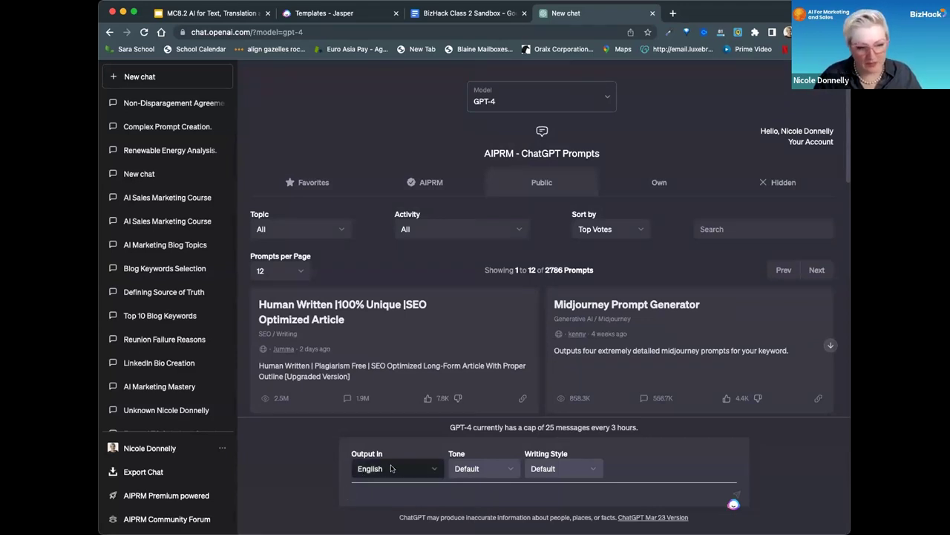
{"action": "left_click", "coordinate": [433, 468]}
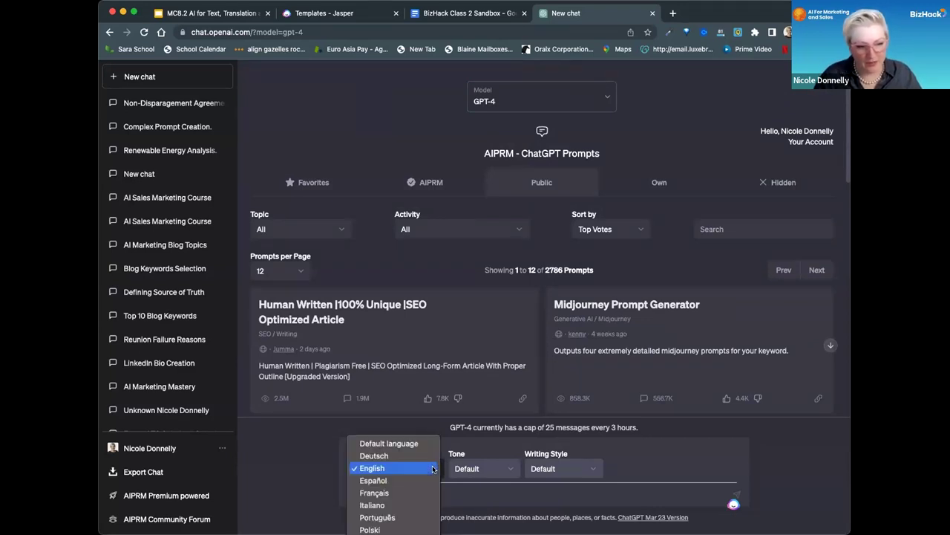
{"action": "left_click", "coordinate": [433, 468]}
{"action": "left_click", "coordinate": [492, 469]}
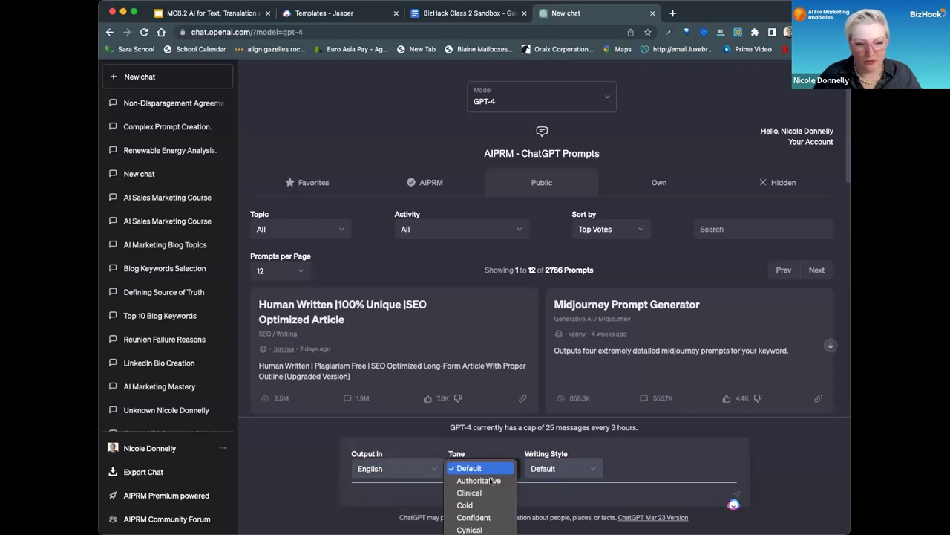
{"action": "left_click", "coordinate": [491, 481]}
{"action": "left_click", "coordinate": [570, 476]}
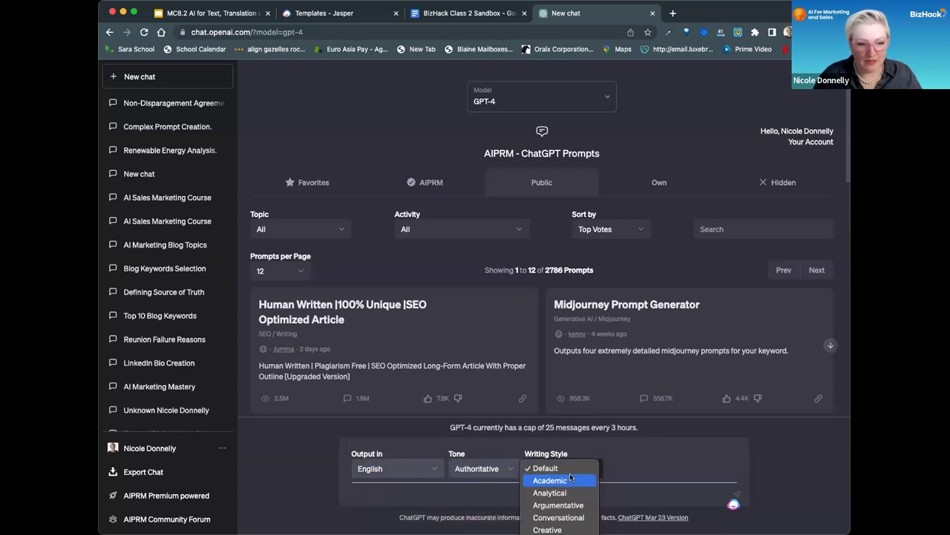
{"action": "left_click", "coordinate": [507, 465]}
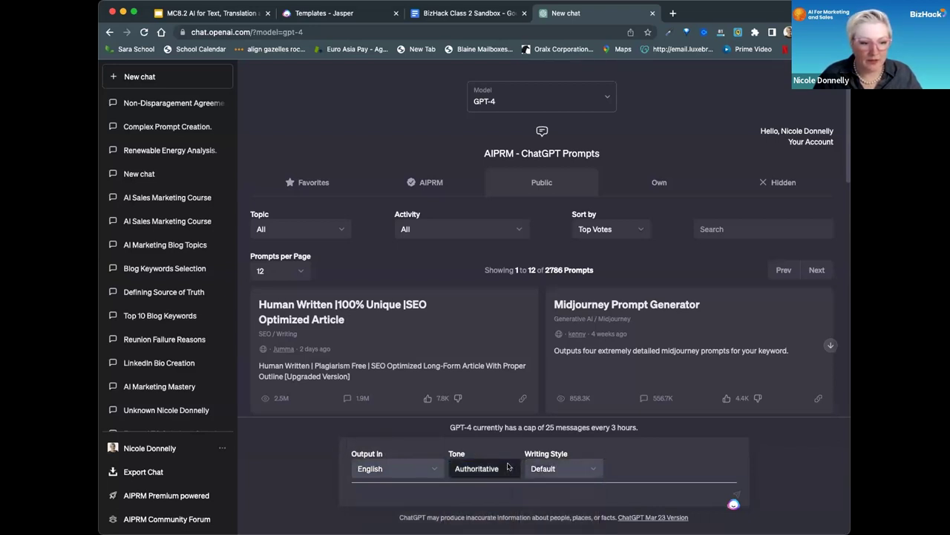
{"action": "left_click", "coordinate": [507, 465]}
{"action": "left_click", "coordinate": [468, 453]}
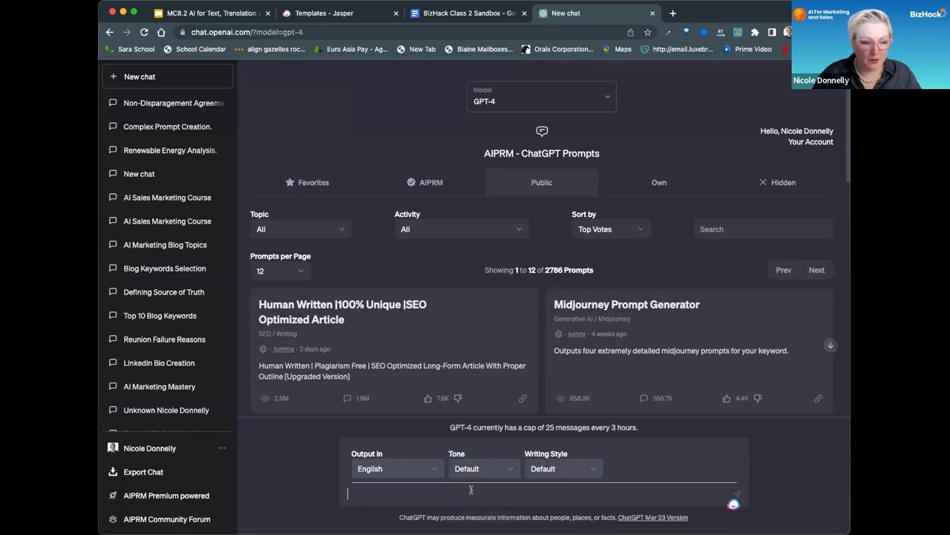
Send a one-sentence request for a note thanking the daughter's teacher for a welcoming school year.
{"action": "left_click", "coordinate": [471, 494]}
{"action": "type", "text": "write a t"}
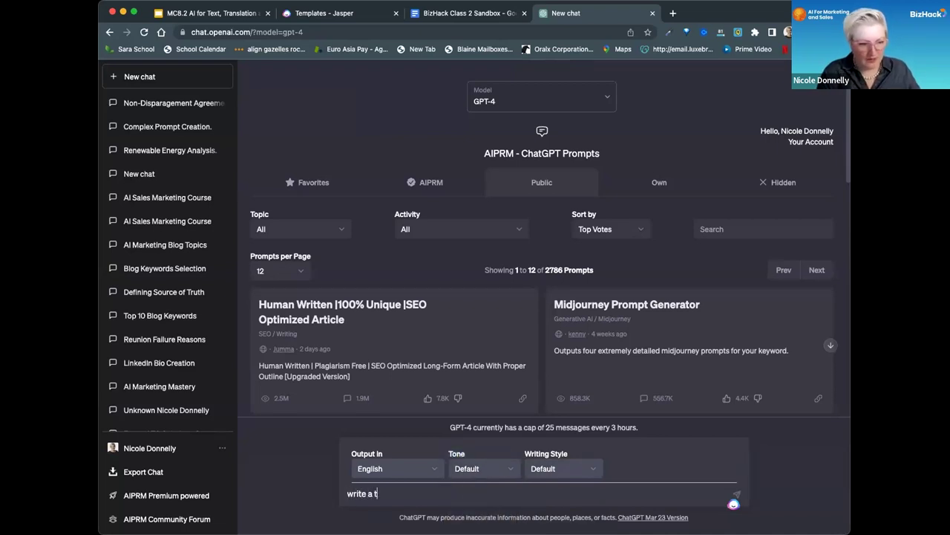
{"action": "type", "text": "hank you"}
{"action": "key", "text": "BackSpace"}
{"action": "key", "text": "BackSpace"}
{"action": "key", "text": "BackSpace"}
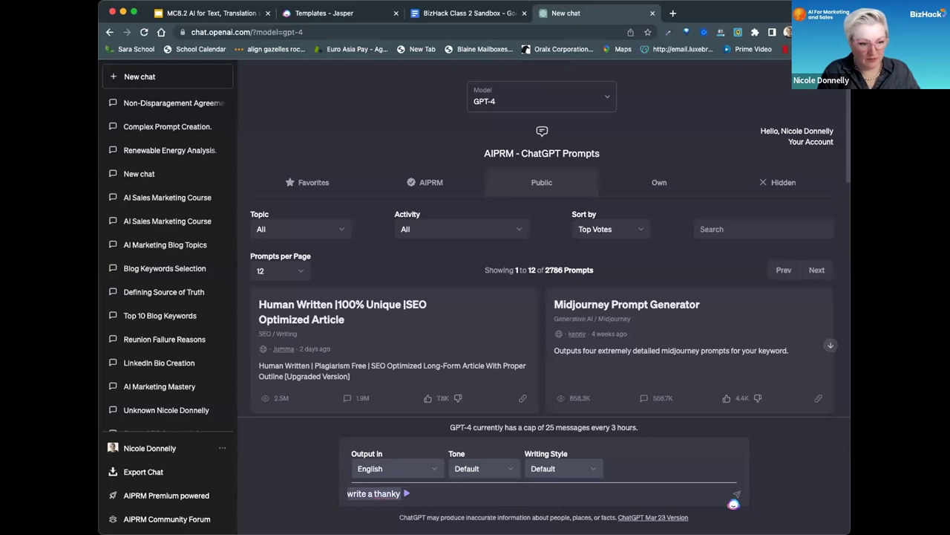
{"action": "type", "text": "you note"}
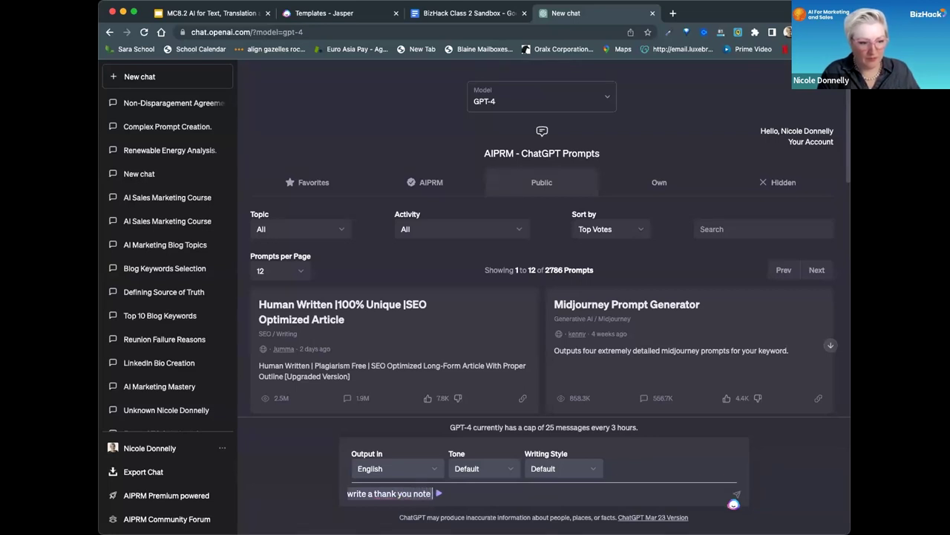
{"action": "type", "text": " to sara's teache"}
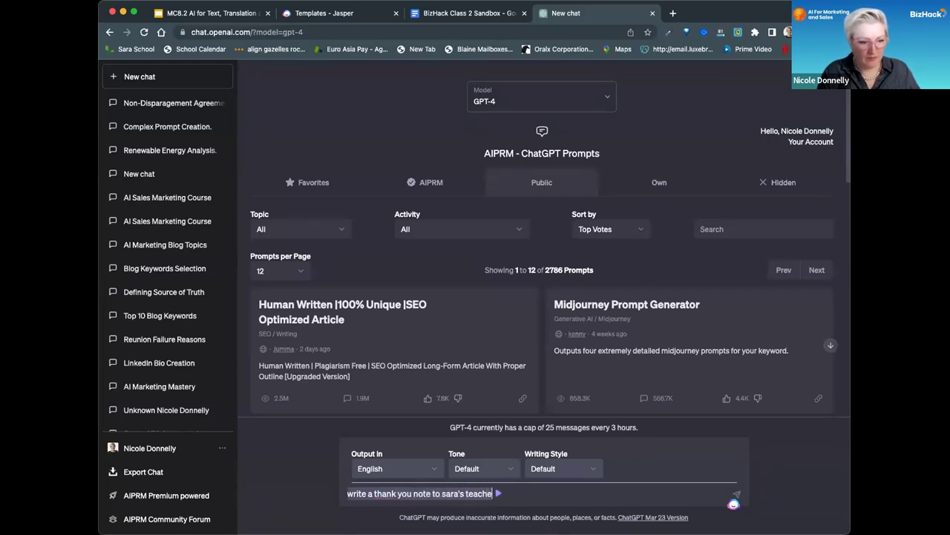
{"action": "type", "text": "r for be"}
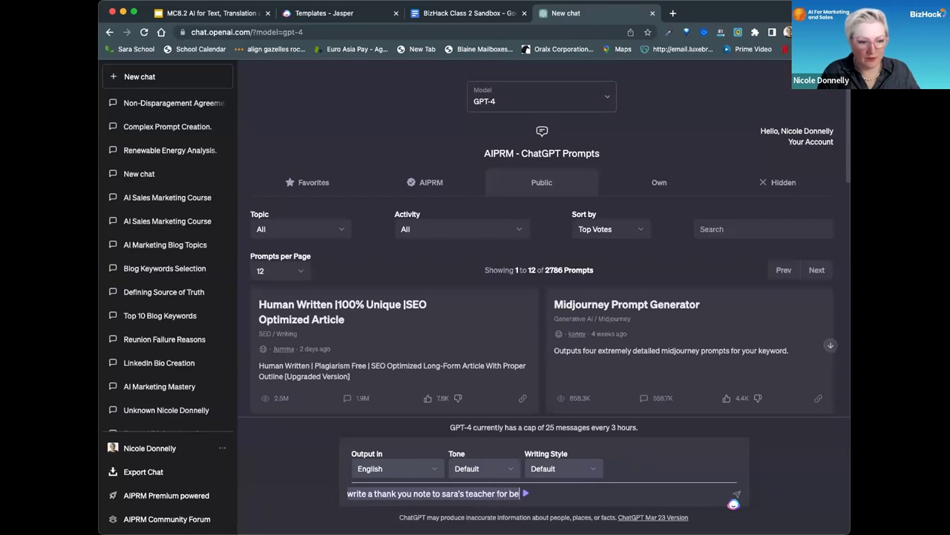
{"action": "type", "text": "ing so"}
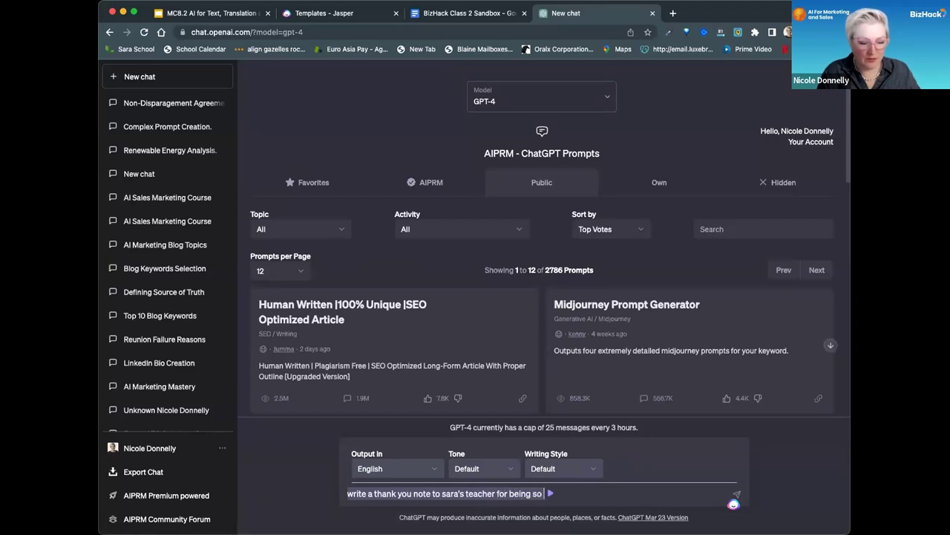
{"action": "type", "text": " welcoming"}
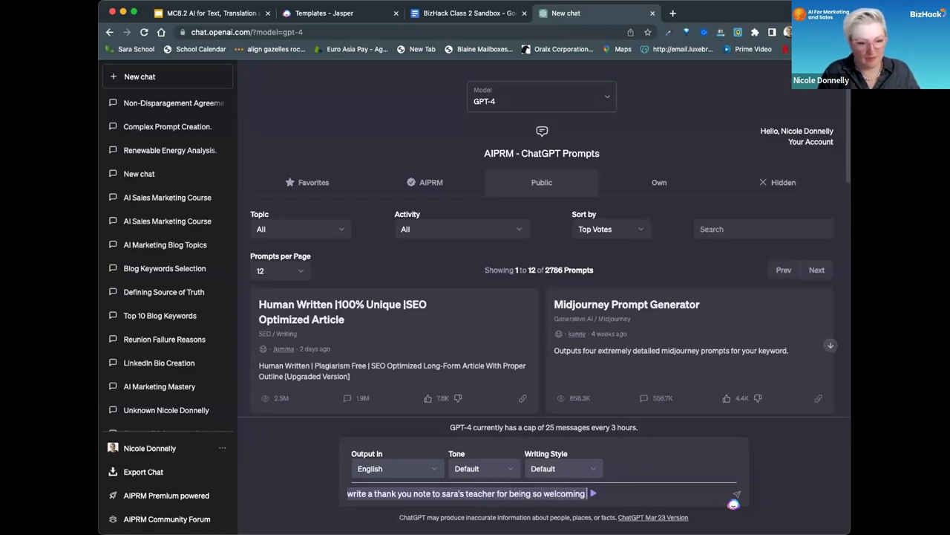
{"action": "type", "text": " this school year"}
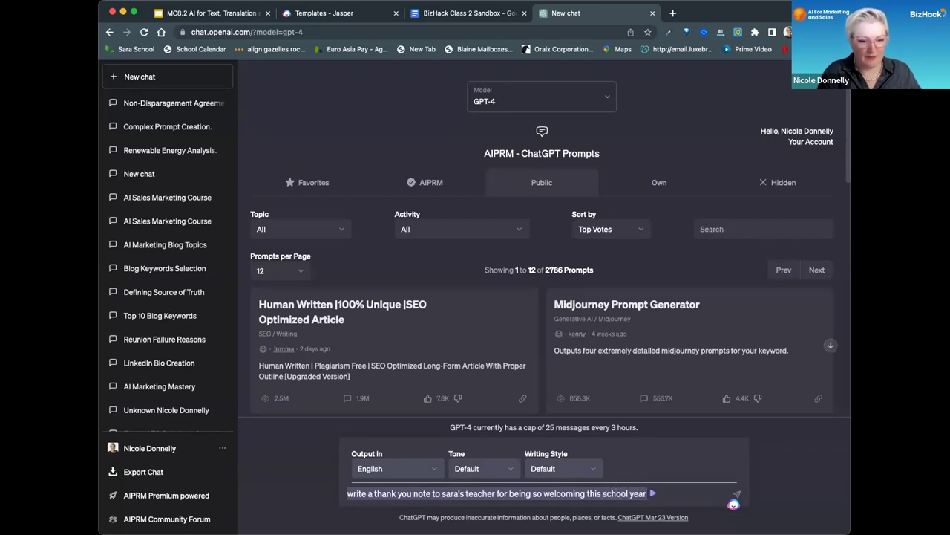
{"action": "key", "text": "Return"}
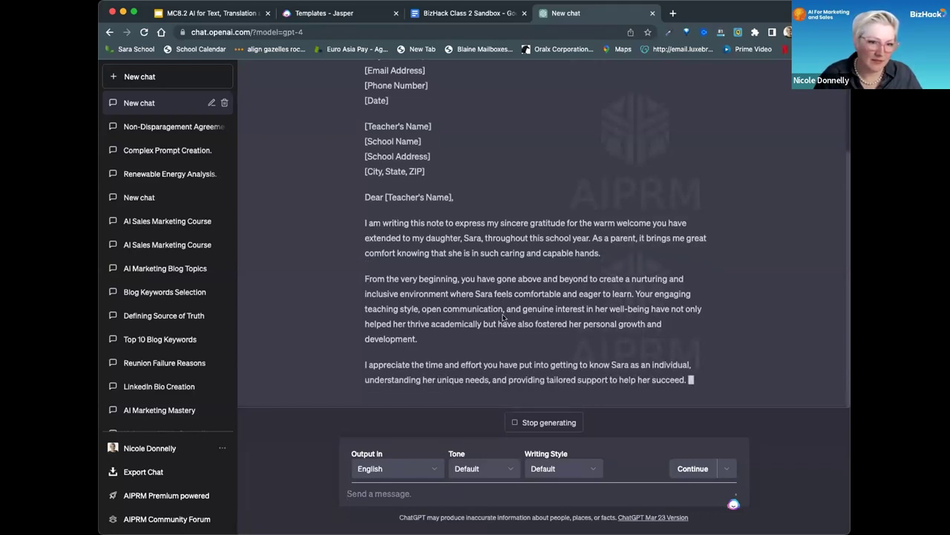
Let the thank-you note finish generating, then give the reply a thumbs-up.
{"action": "scroll", "coordinate": [622, 244], "scroll_direction": "up", "scroll_amount": 3}
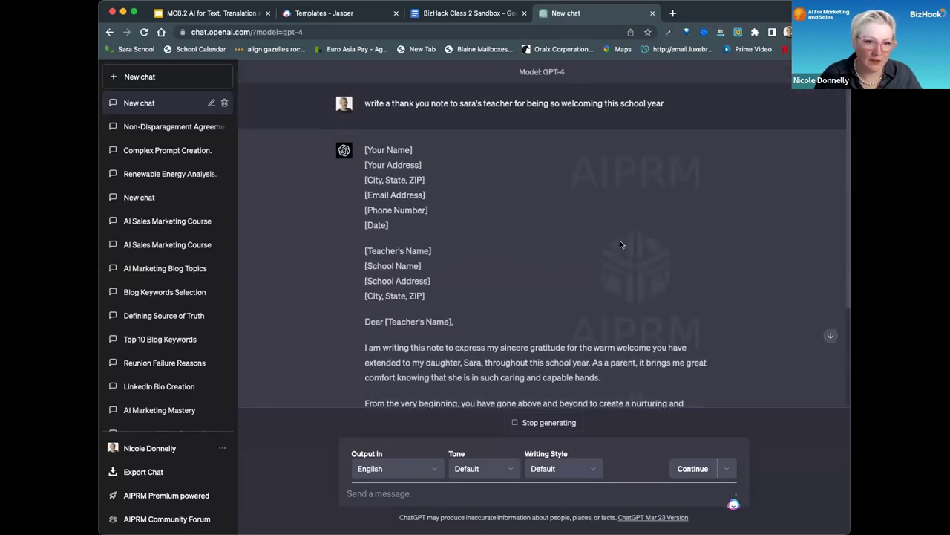
{"action": "scroll", "coordinate": [525, 328], "scroll_direction": "down", "scroll_amount": 5}
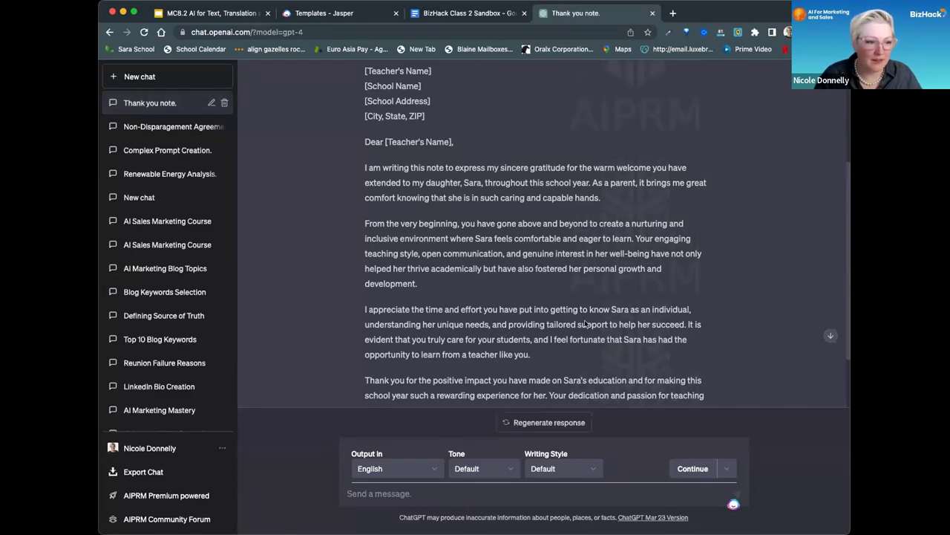
{"action": "scroll", "coordinate": [516, 296], "scroll_direction": "down", "scroll_amount": 3}
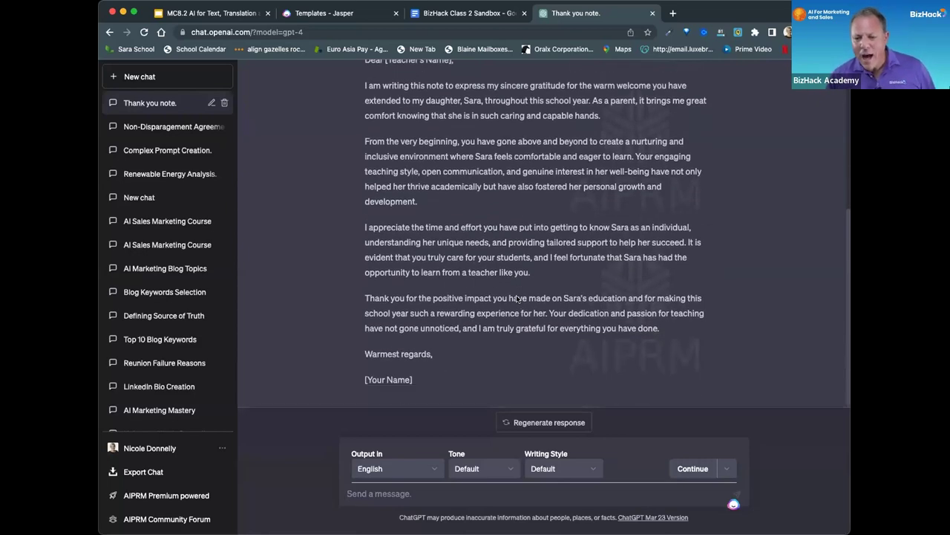
{"action": "scroll", "coordinate": [513, 179], "scroll_direction": "up", "scroll_amount": 5}
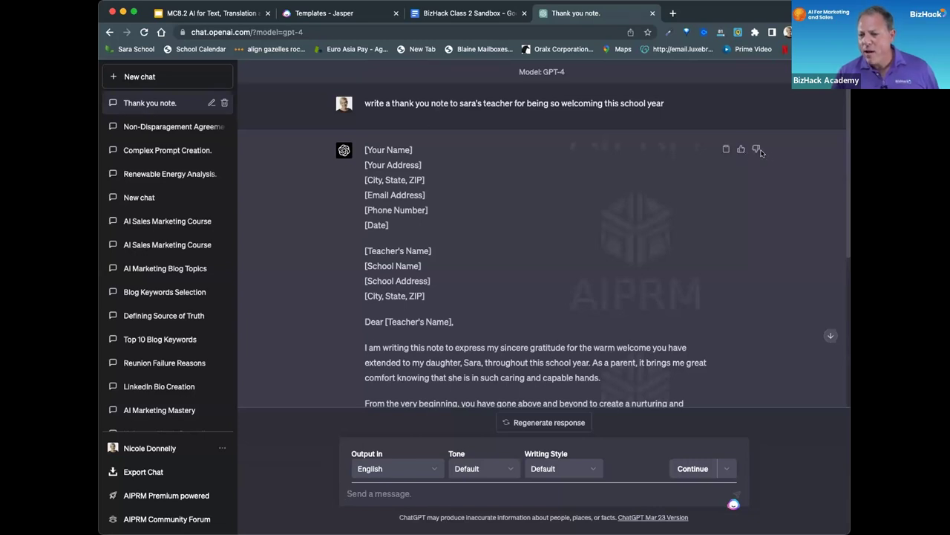
{"action": "left_click", "coordinate": [741, 150]}
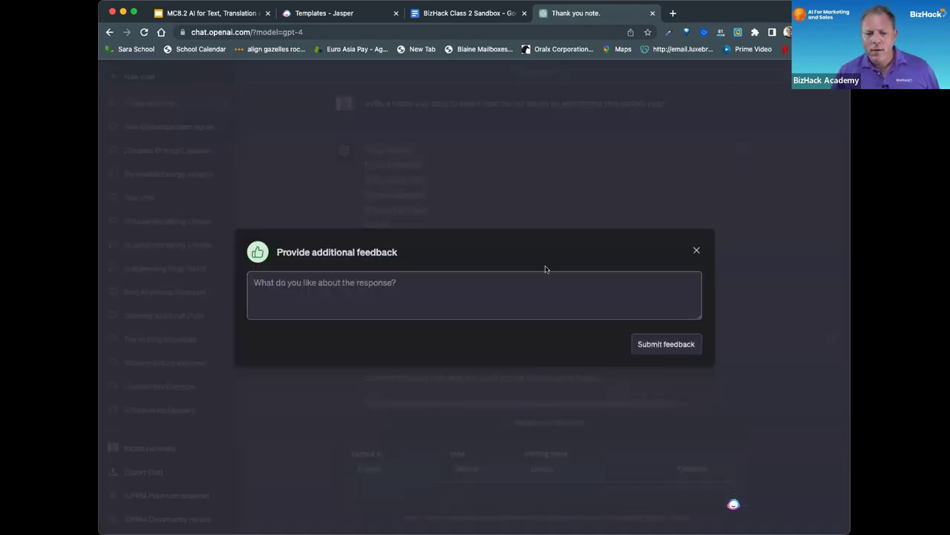
Close the additional feedback form without submitting any comment.
{"action": "left_click", "coordinate": [505, 298]}
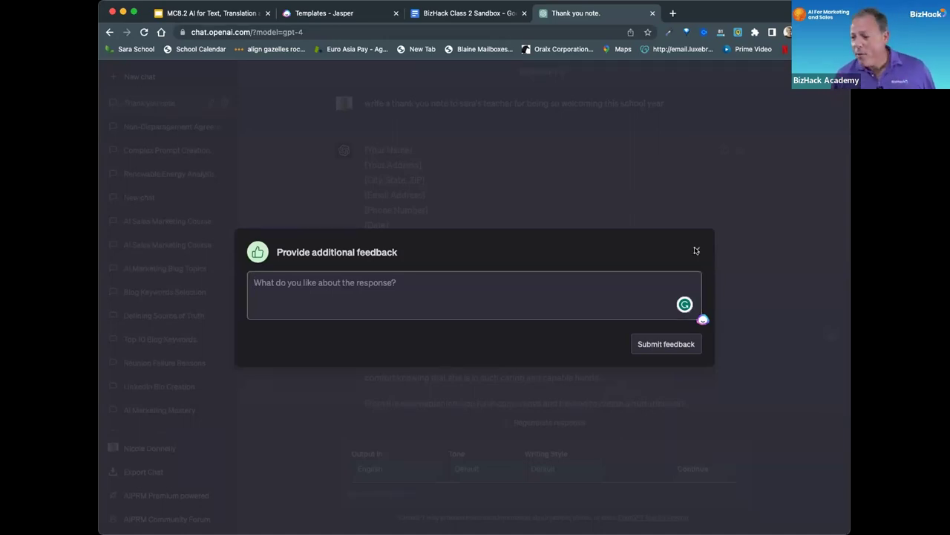
{"action": "left_click", "coordinate": [695, 251]}
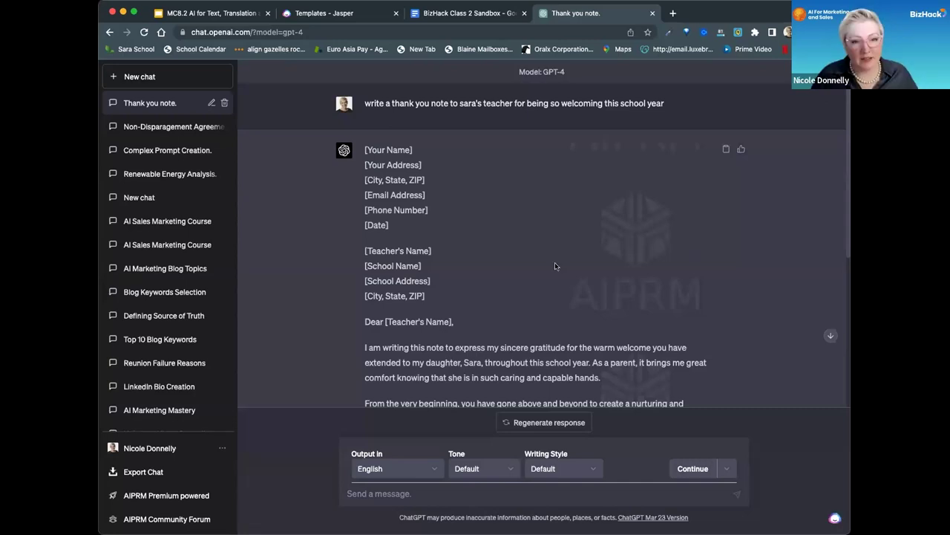
{"action": "scroll", "coordinate": [555, 237], "scroll_direction": "down", "scroll_amount": 5}
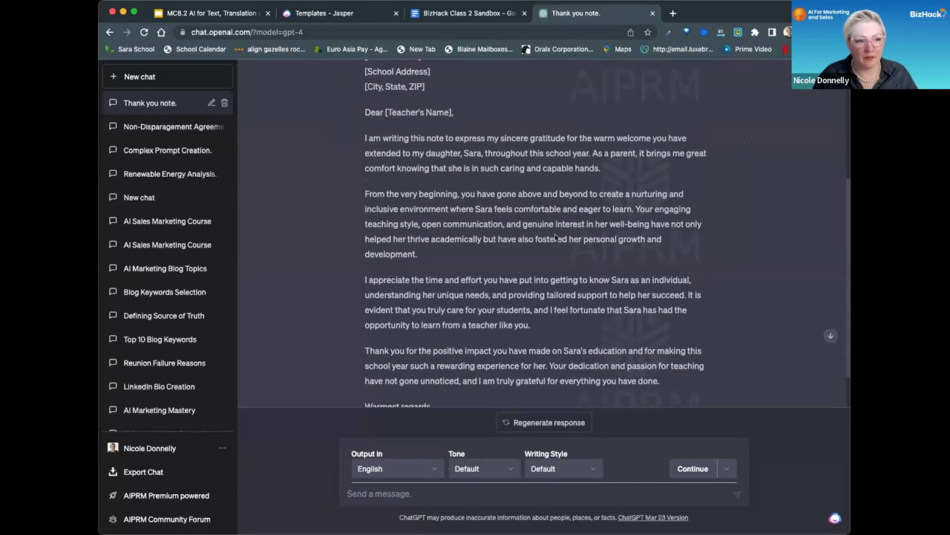
{"action": "scroll", "coordinate": [555, 236], "scroll_direction": "up", "scroll_amount": 5}
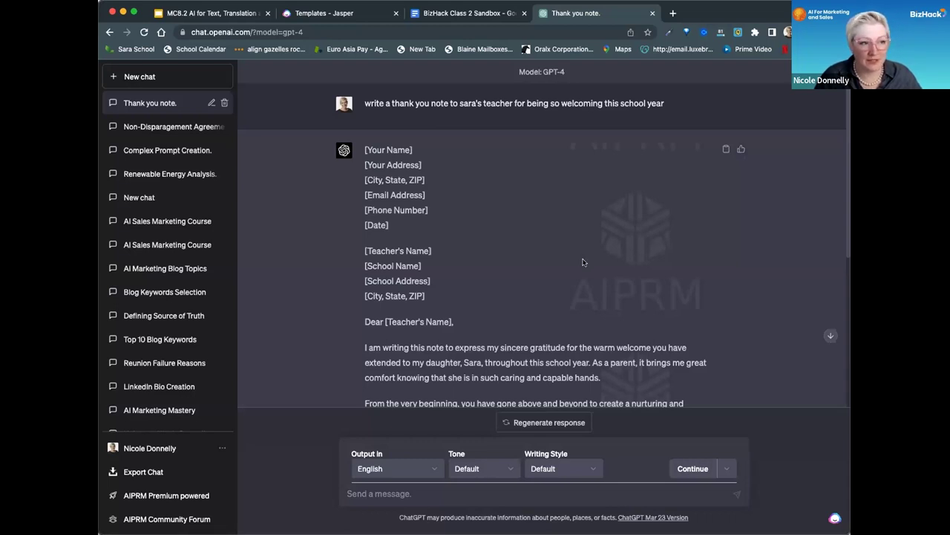
{"action": "scroll", "coordinate": [559, 264], "scroll_direction": "down", "scroll_amount": 5}
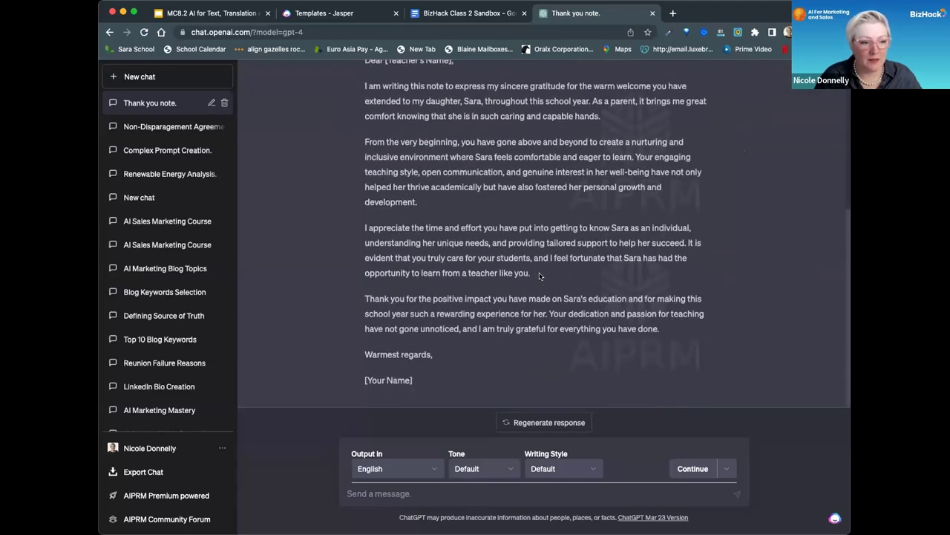
{"action": "scroll", "coordinate": [540, 276], "scroll_direction": "up", "scroll_amount": 5}
{"action": "scroll", "coordinate": [540, 276], "scroll_direction": "down", "scroll_amount": 5}
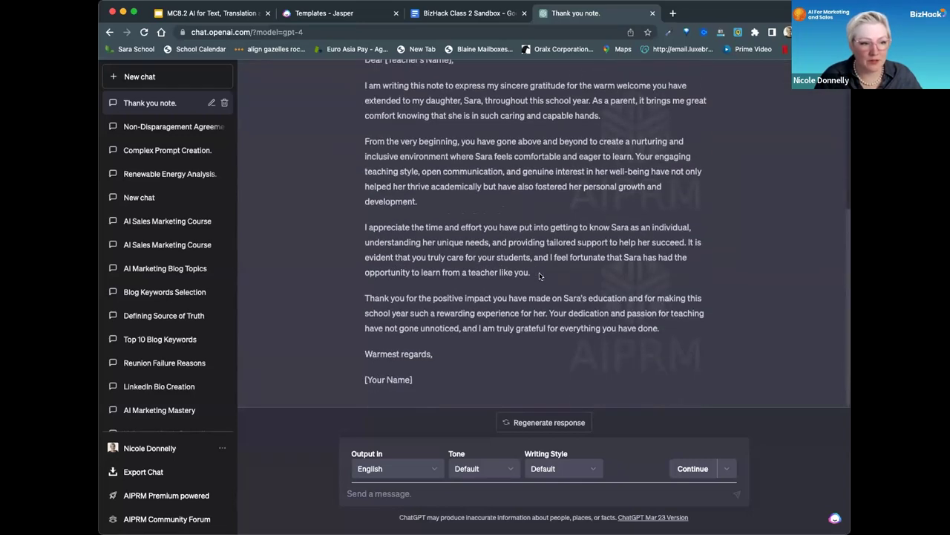
{"action": "scroll", "coordinate": [545, 199], "scroll_direction": "up", "scroll_amount": 5}
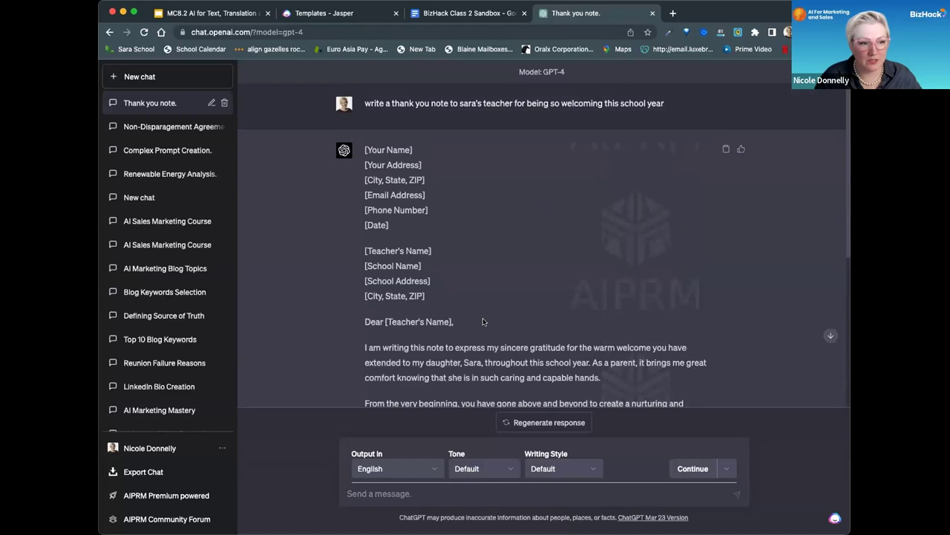